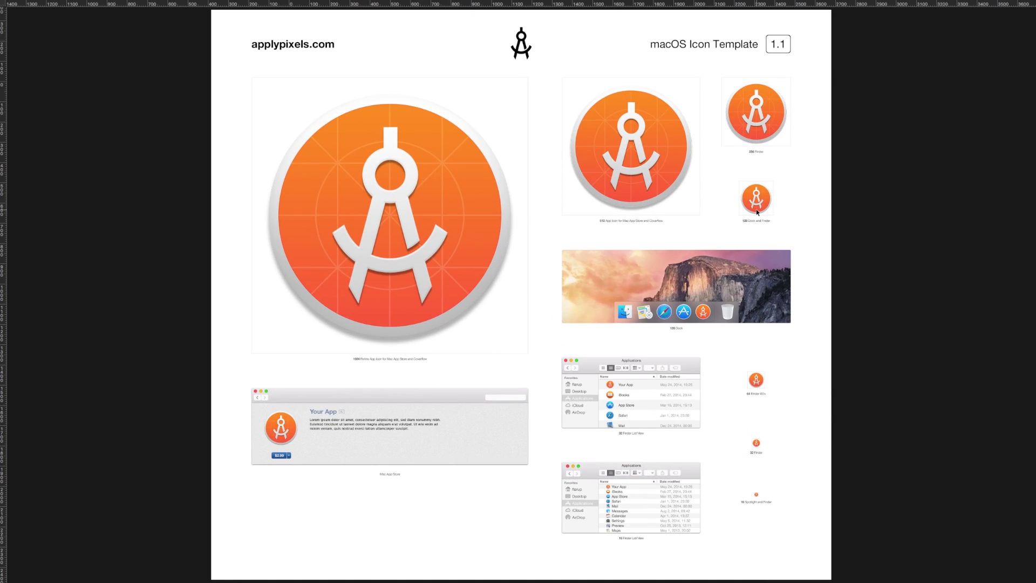
- Zoom in and pan around the macOS icon template preview to inspect the icon sizes
key("ctrl+plus")
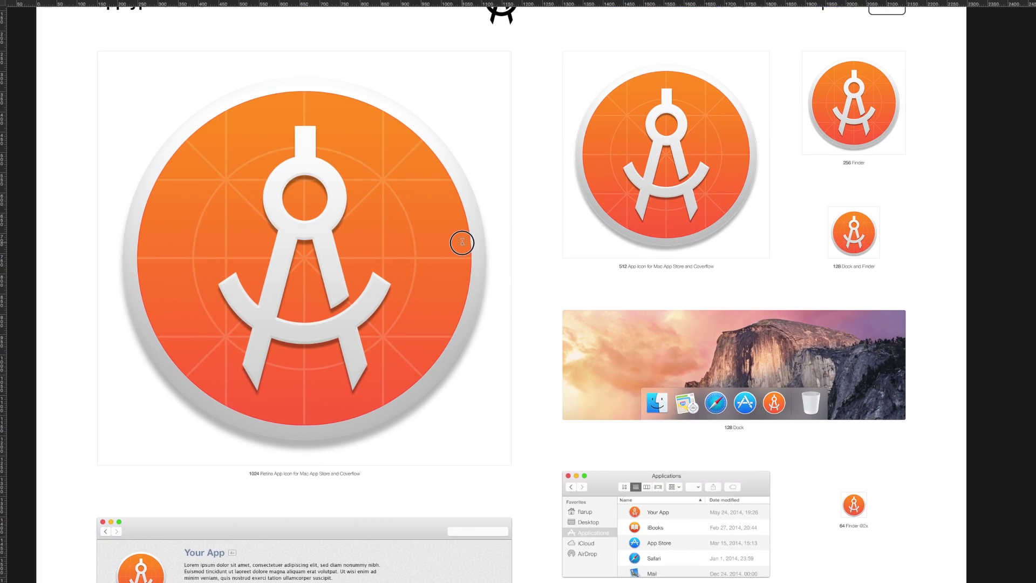
left_click_drag(461, 242, 457, 259)
left_click_drag(741, 274, 707, 288)
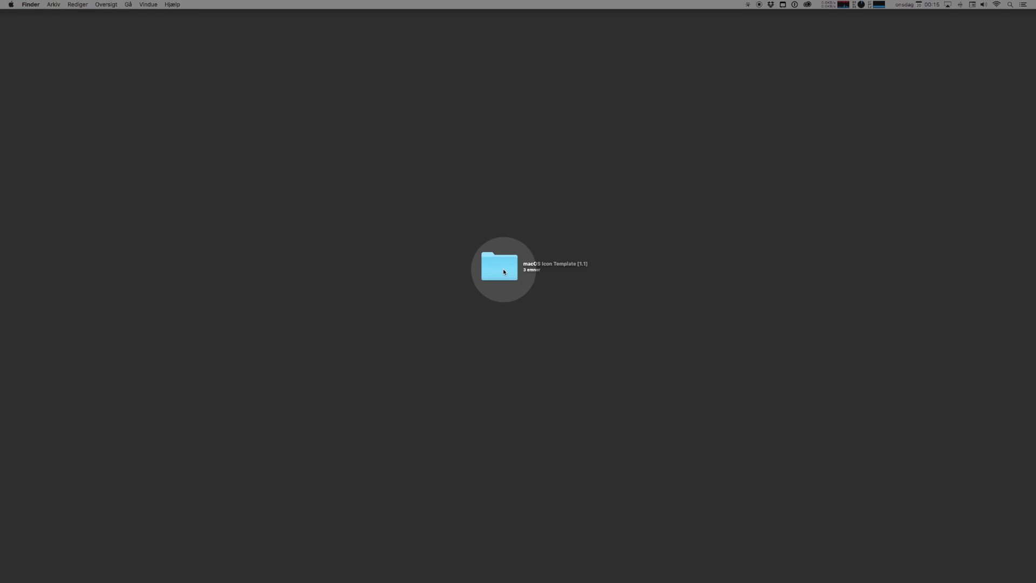
- Open the macOS Icon Template [1.1] folder and load its .atn actions into Photoshop
double_click(502, 271)
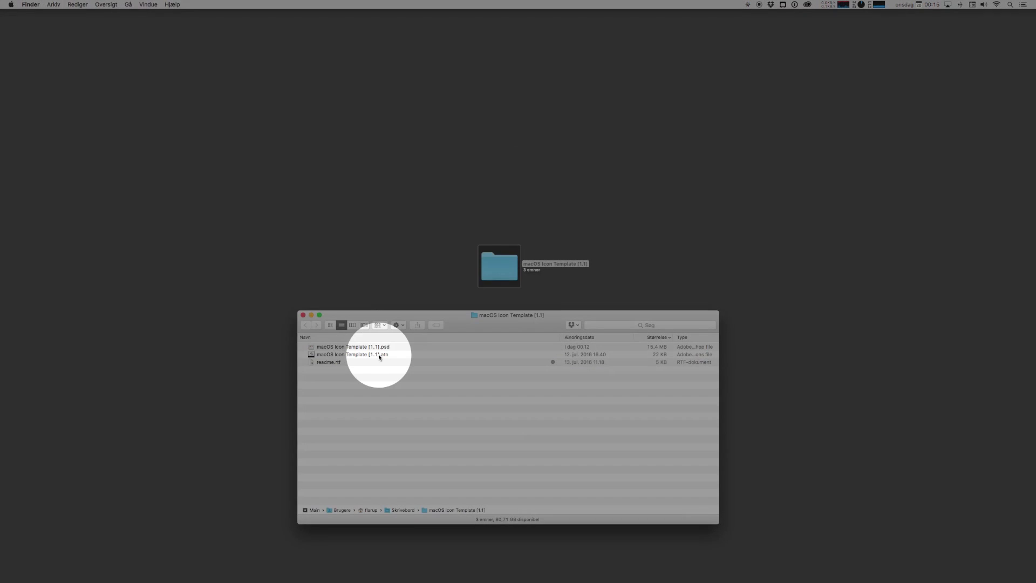
double_click(380, 354)
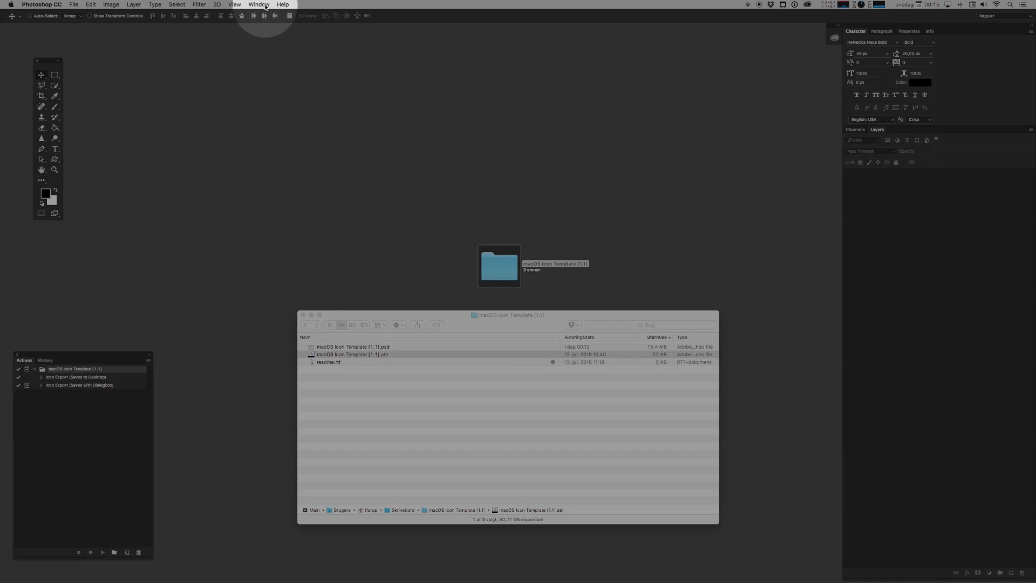
- Show the Actions panel, open macOS Icon Template [1.1].psd at 66.67%, and select 'Edit me and save'
left_click(265, 5)
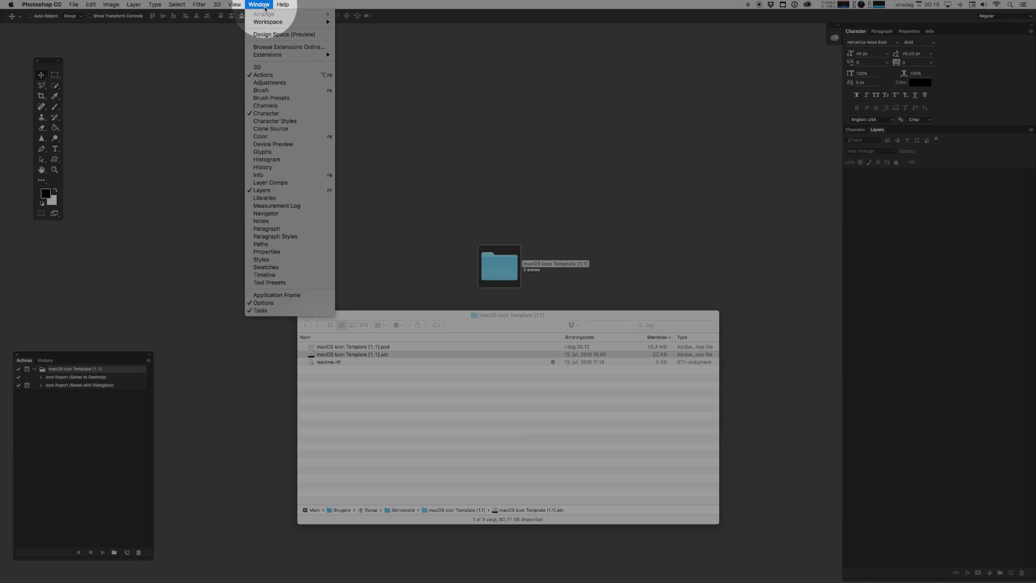
left_click(264, 75)
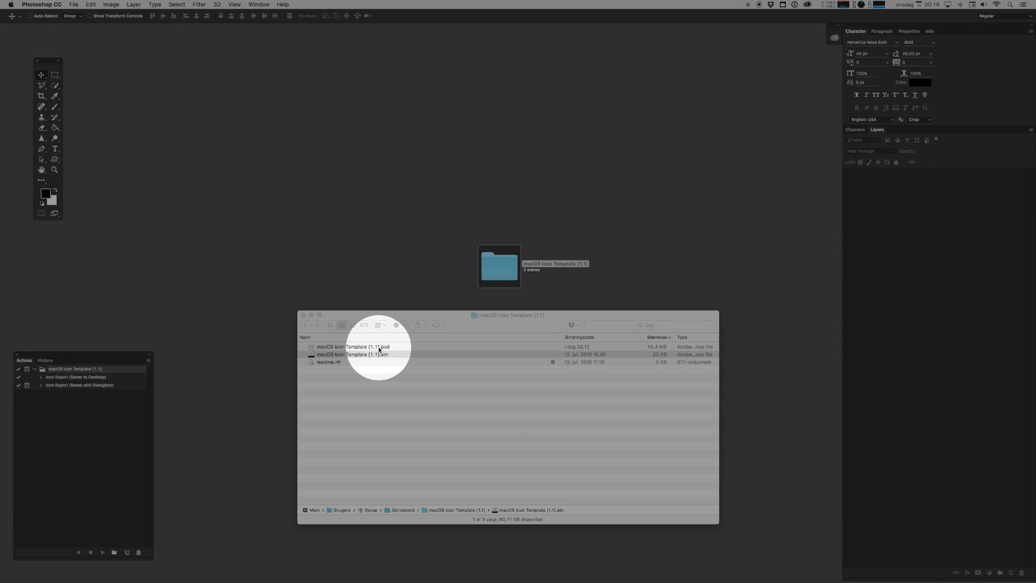
double_click(378, 346)
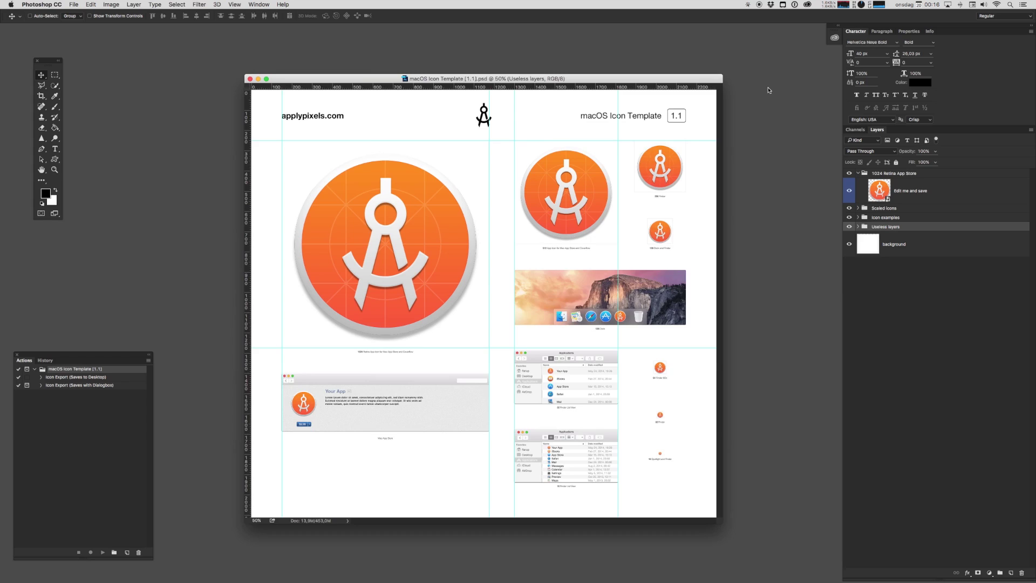
key("super+plus")
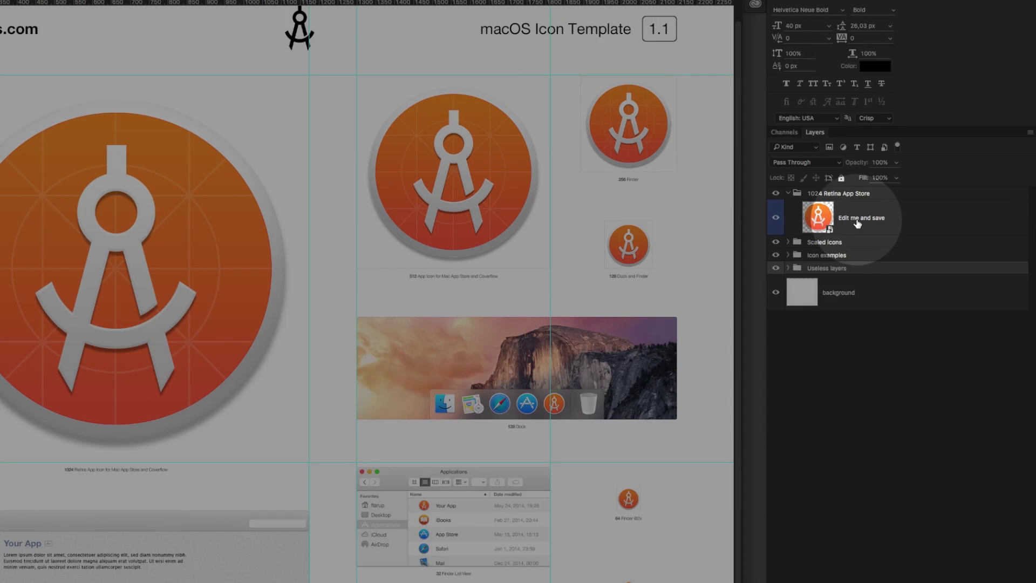
left_click(912, 193)
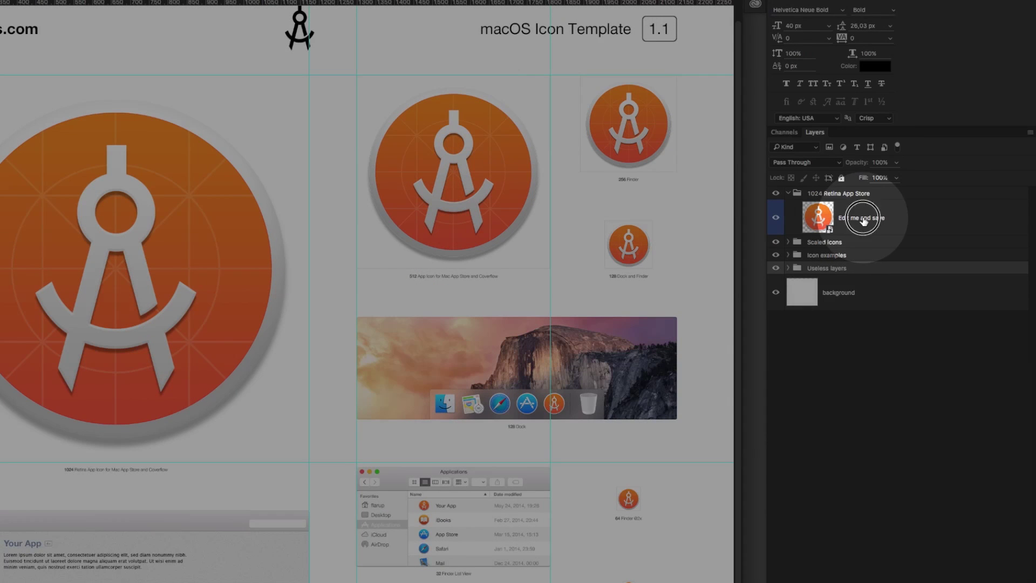
- Edit the 'Edit me and save' smart object contents and hide its App Icon Template Glyph layer
right_click(897, 211)
left_click(793, 330)
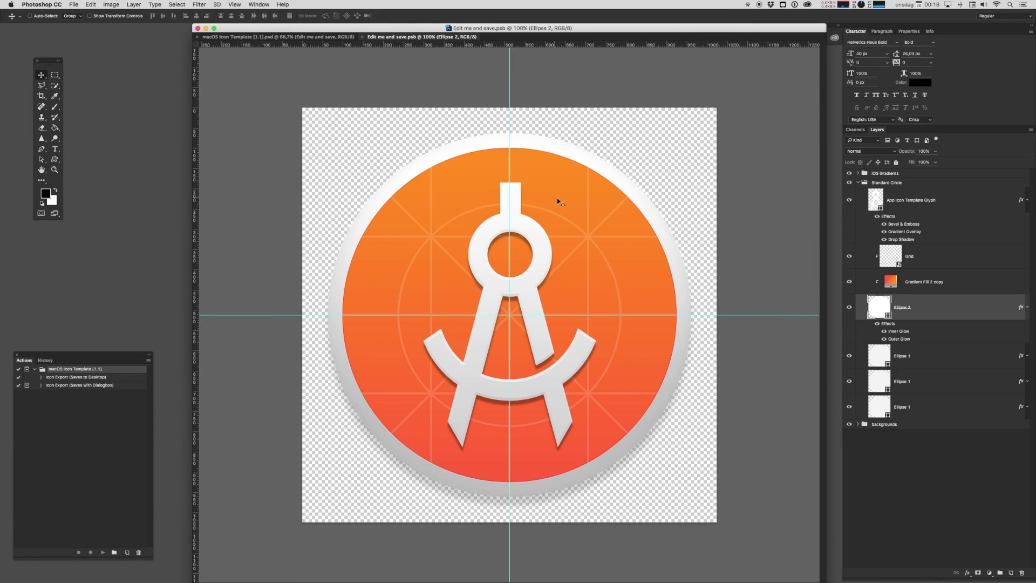
left_click(858, 183)
left_click(857, 174)
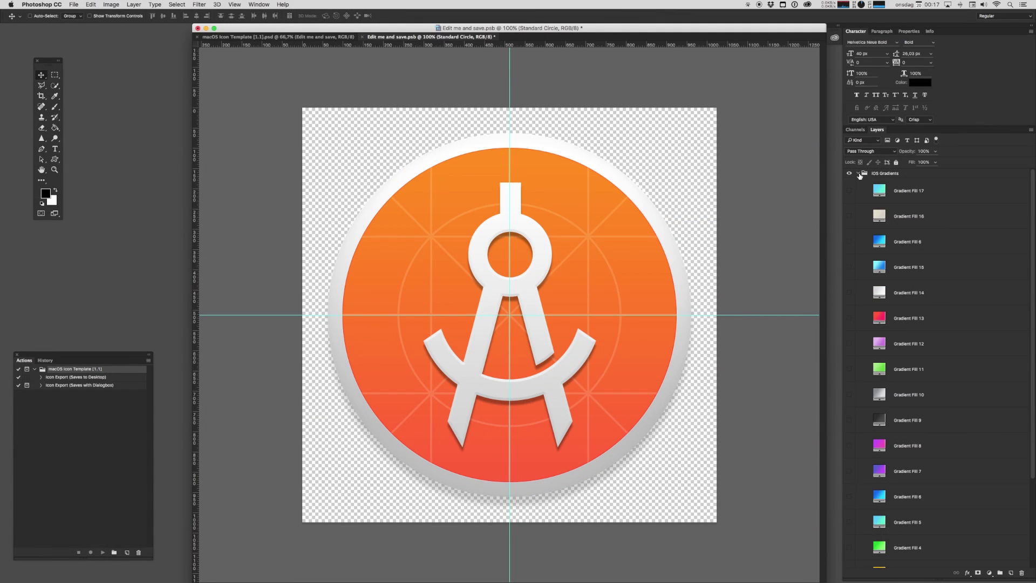
left_click(858, 173)
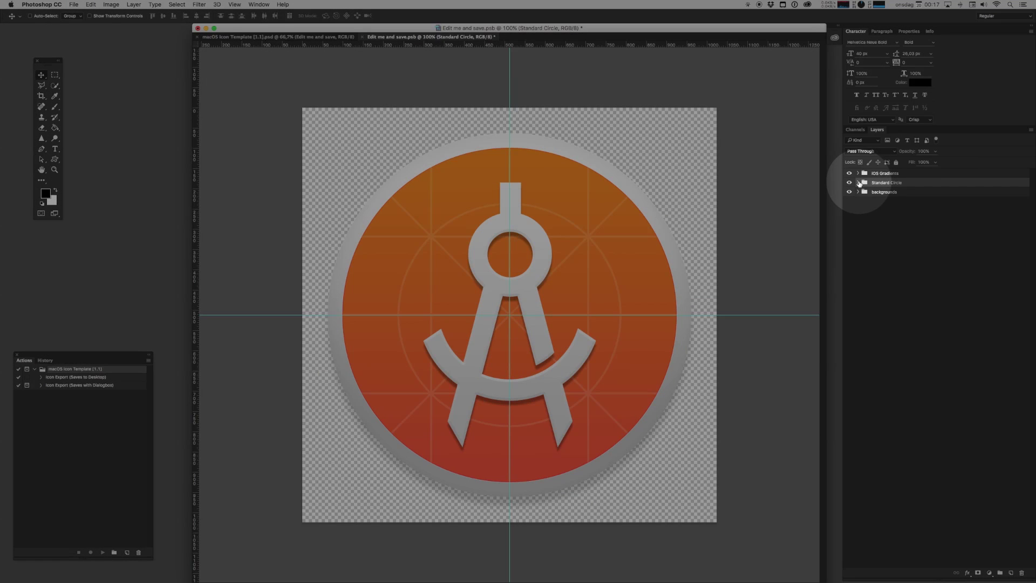
left_click(858, 182)
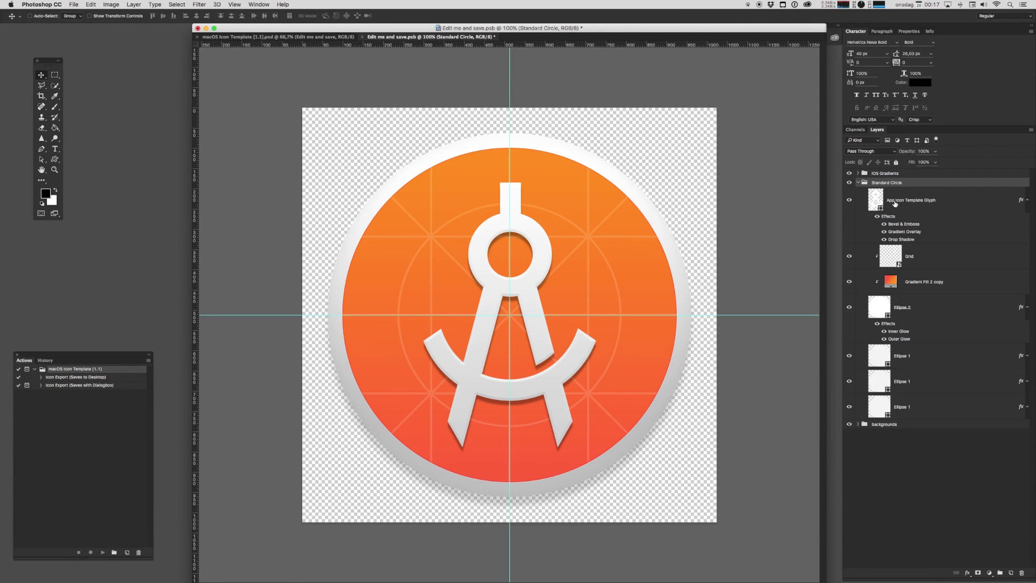
left_click(849, 201)
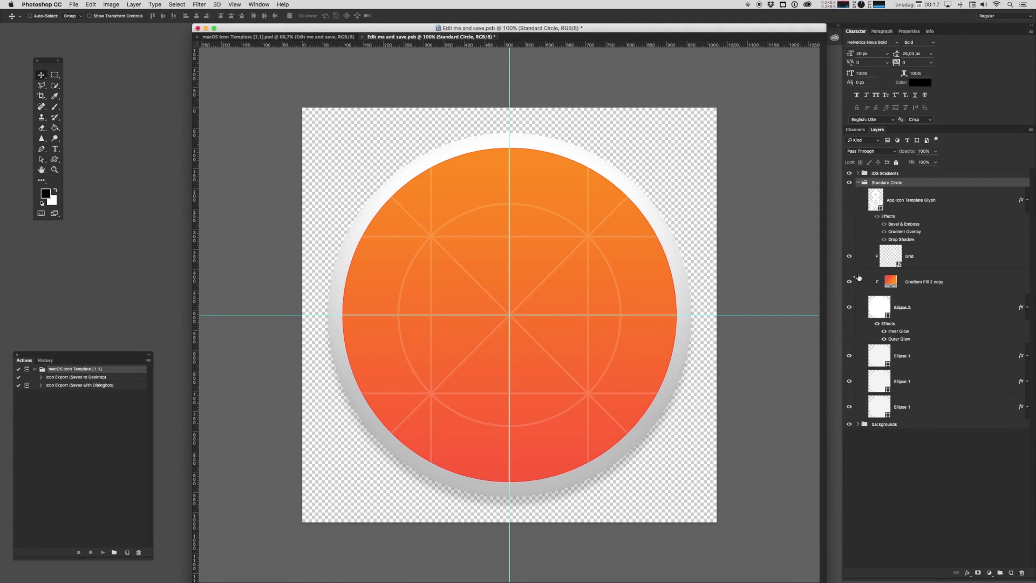
- Copy Gradient Fill 13 into the Standard Circle group and make it visible for a pink-red circle
left_click(859, 173)
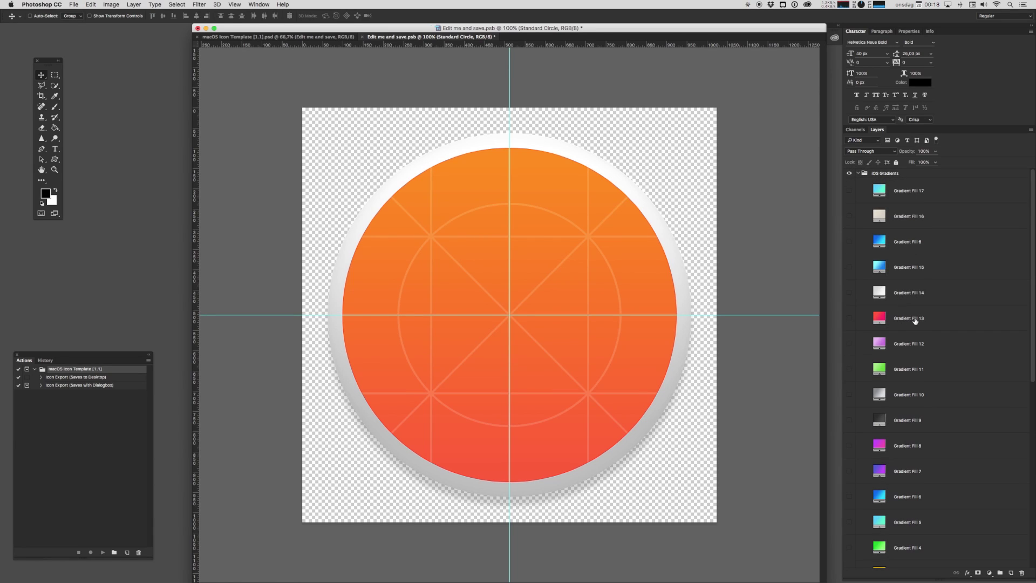
left_click_drag(915, 320, 920, 410)
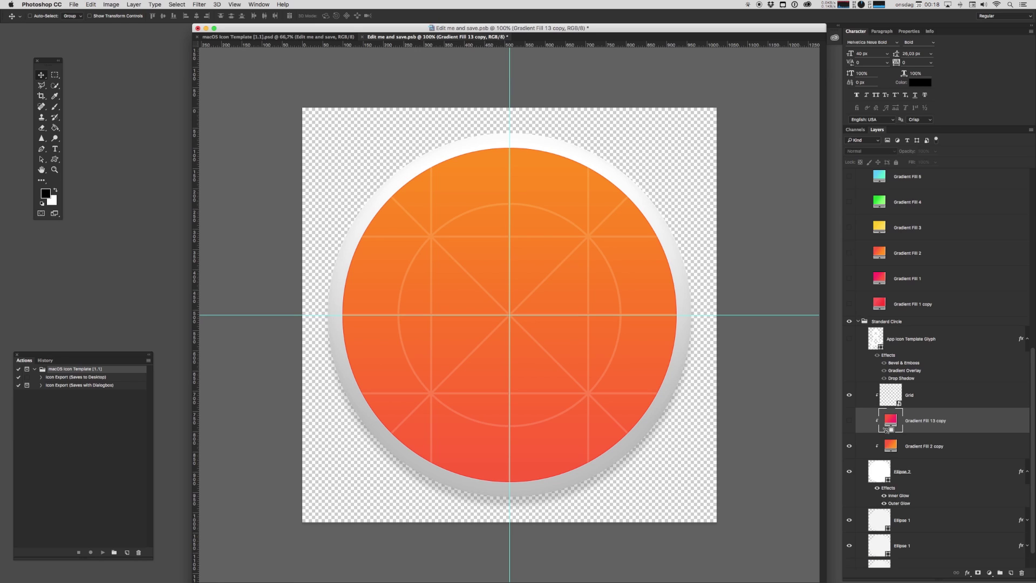
left_click(849, 421)
scroll(879, 289, "up", 8)
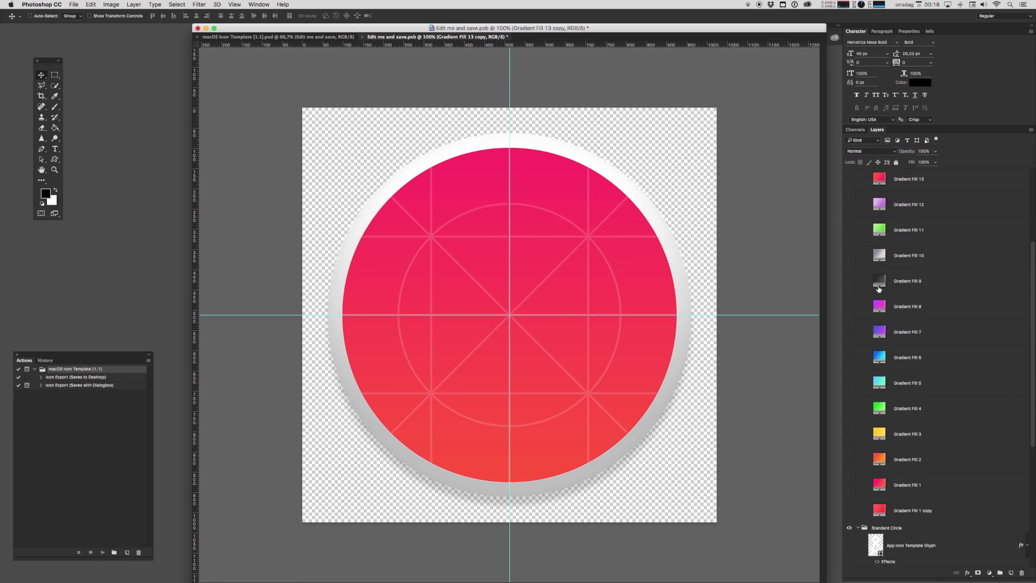
scroll(879, 289, "up", 2)
left_click(857, 173)
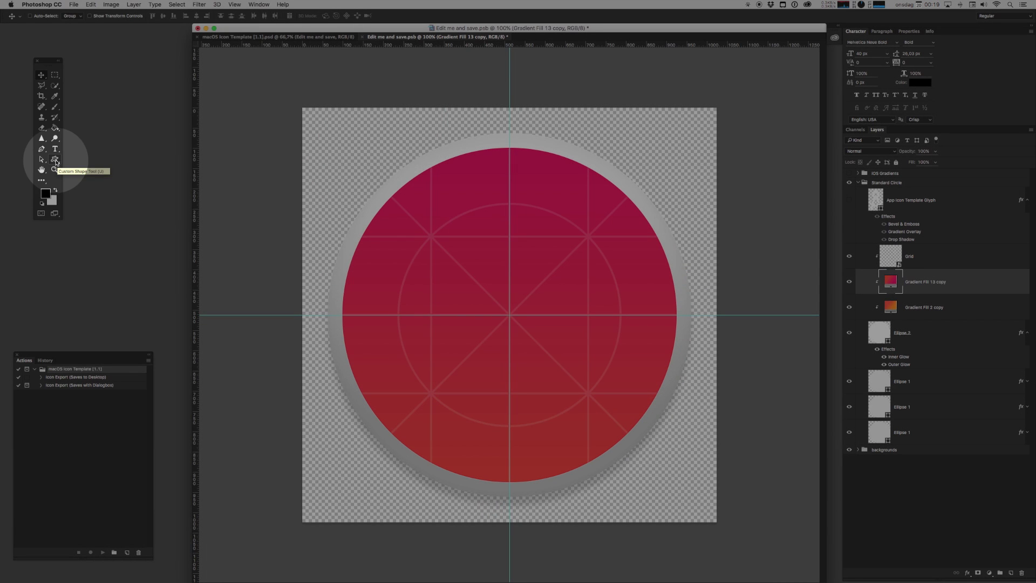
- Draw a white heart custom shape in the middle of the circle
left_click(56, 159)
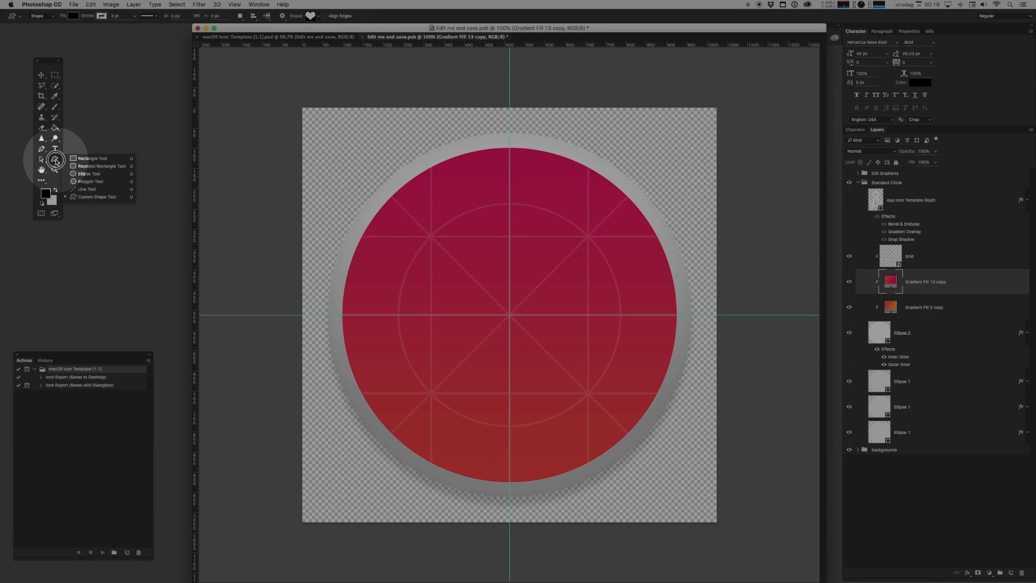
left_click(89, 196)
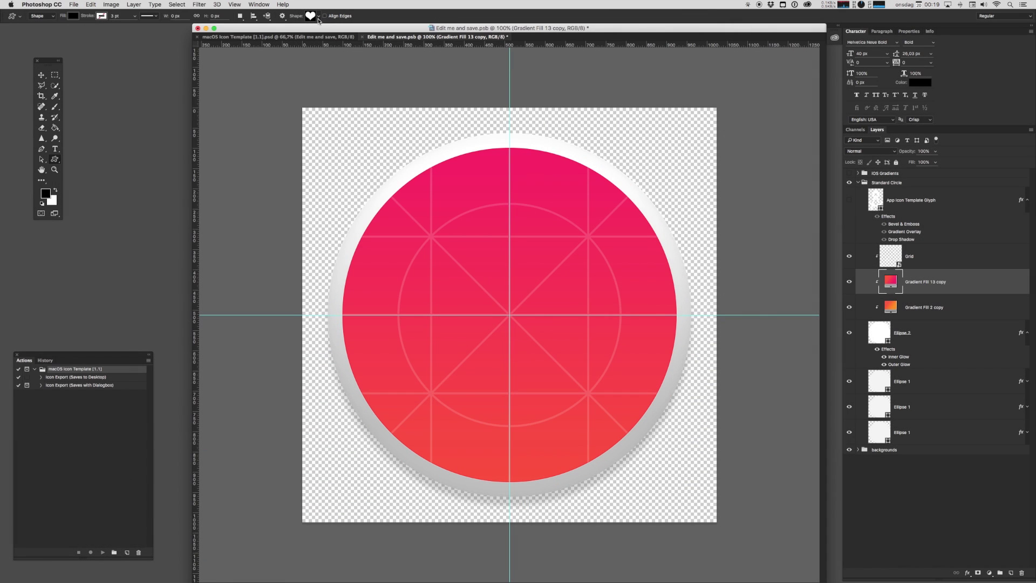
mouse_move(430, 241)
left_mouse_down()
mouse_move(629, 407)
mouse_move(622, 426)
left_mouse_up()
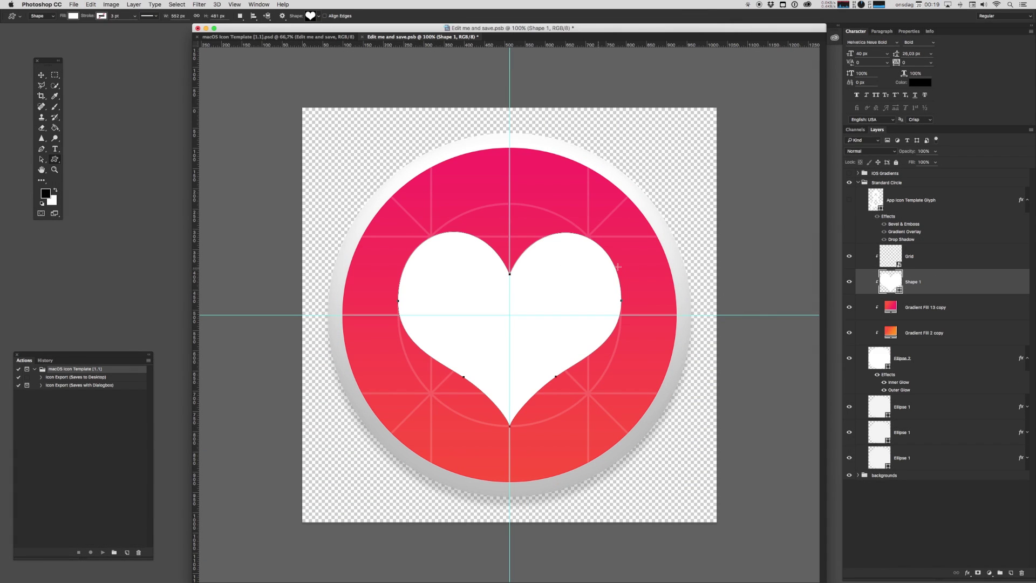
- Copy the App Icon Template Glyph layer style and paste it onto the Shape 1 heart
key("v")
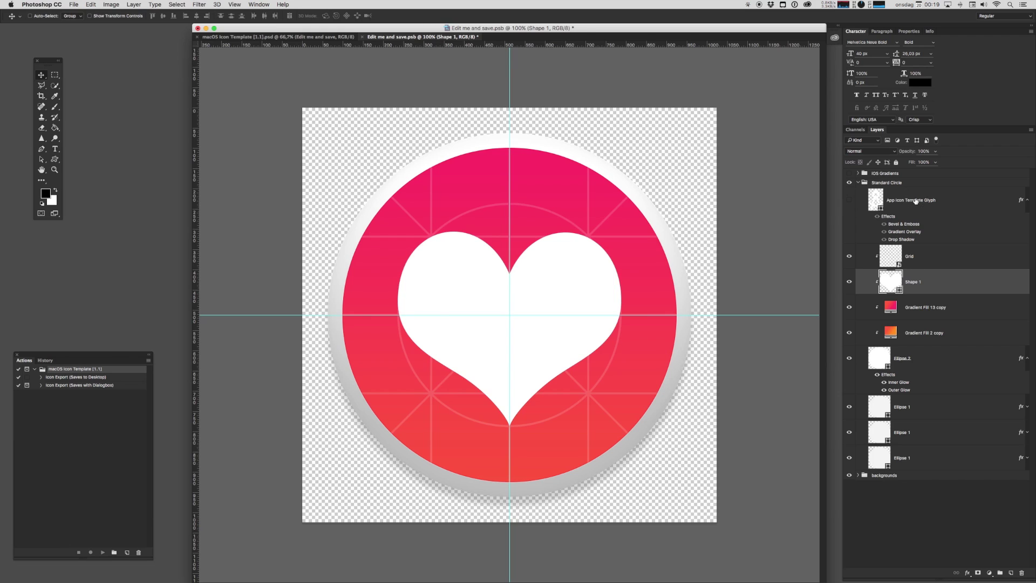
left_click(917, 201)
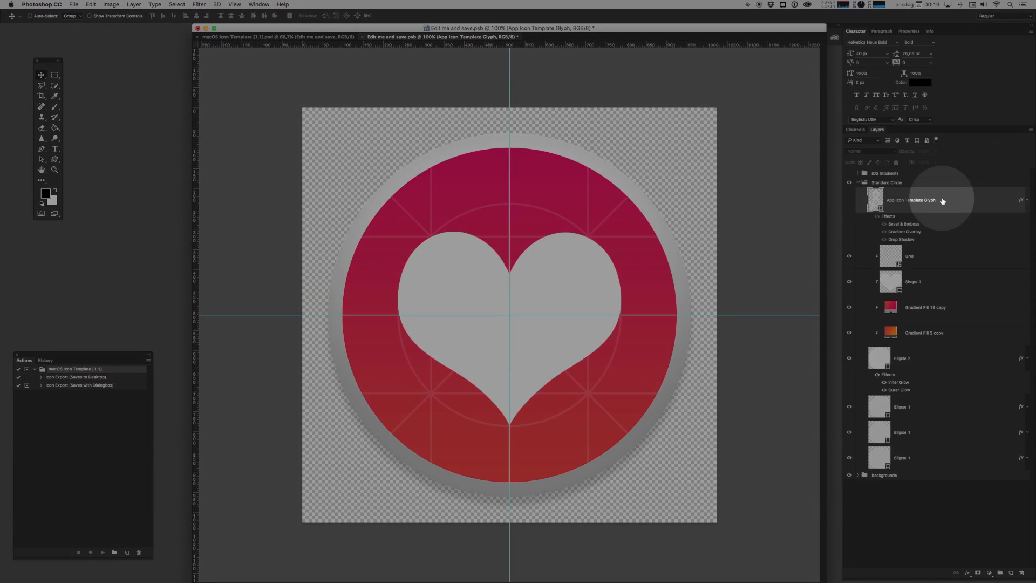
right_click(941, 201)
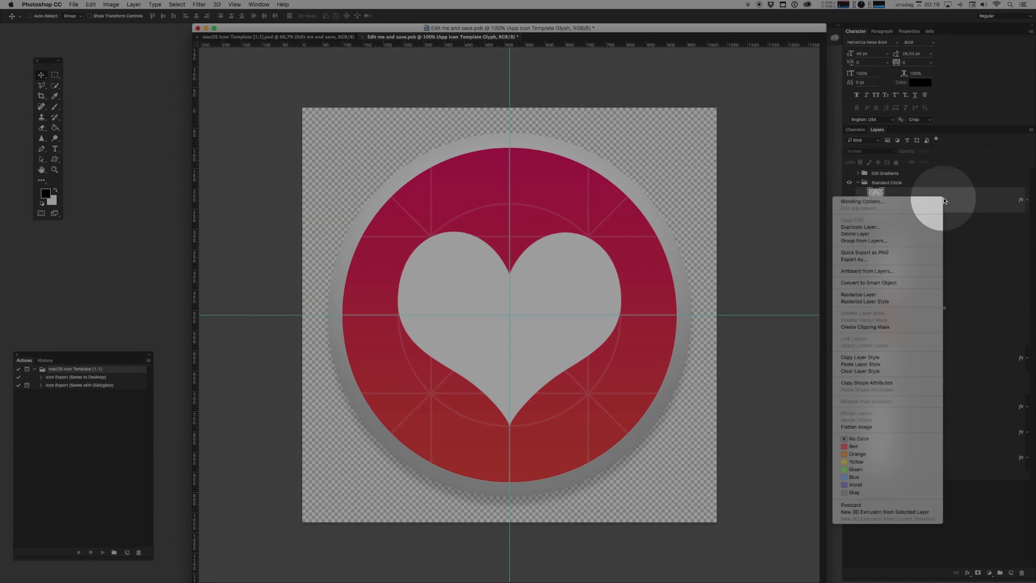
left_click(868, 358)
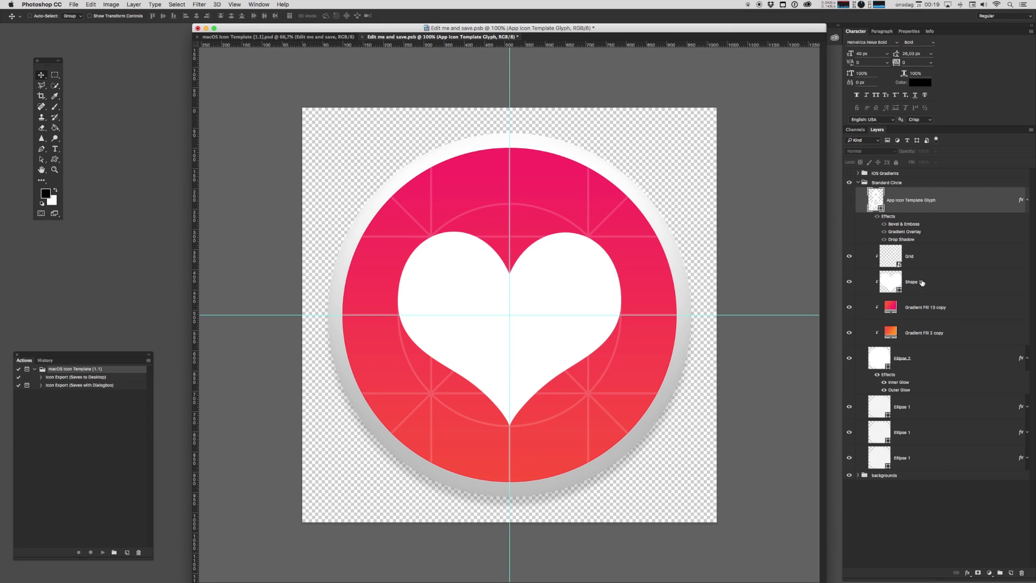
left_click(938, 281)
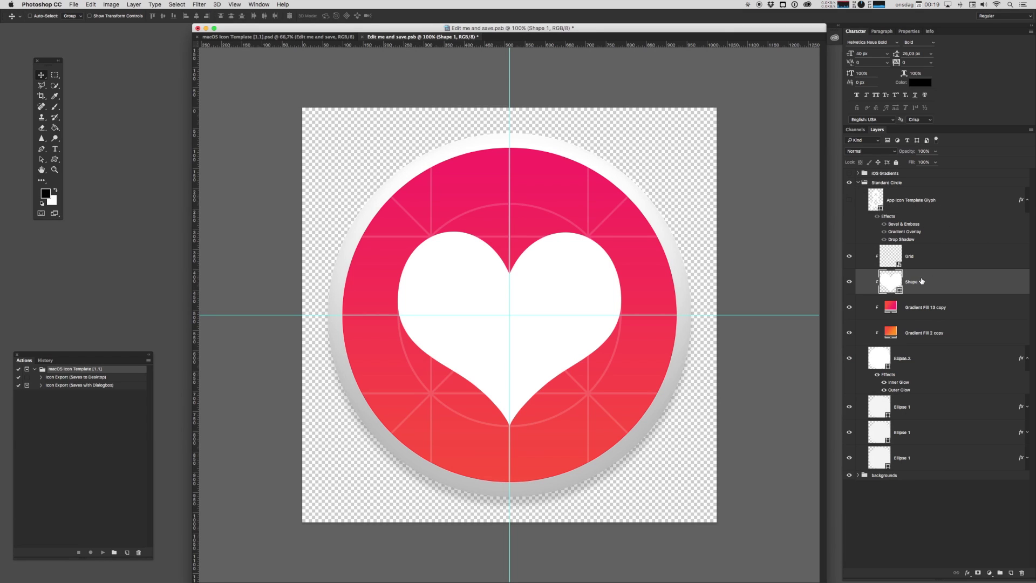
right_click(922, 281)
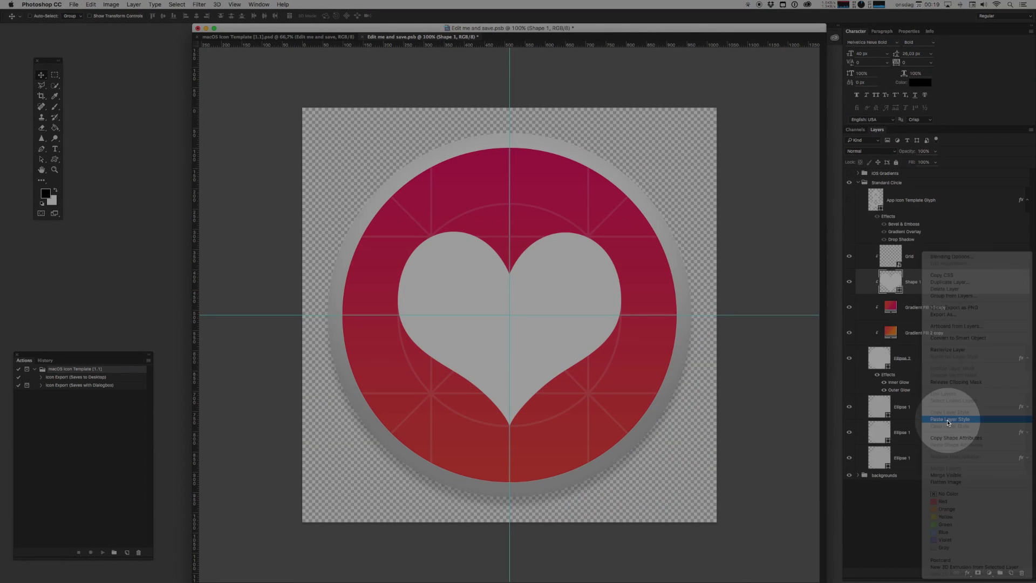
left_click(948, 420)
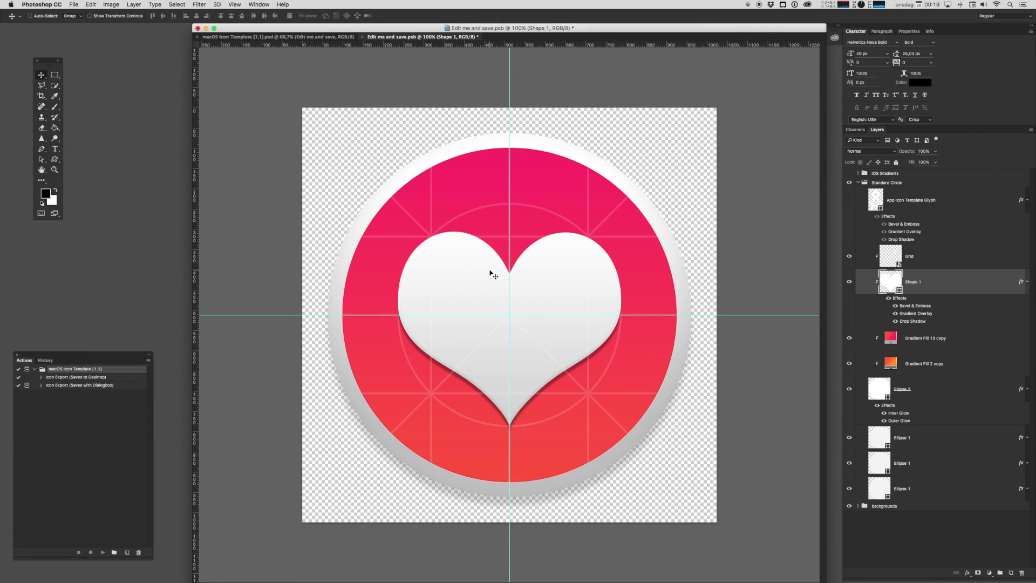
- Hide the Grid layer and guides, then save the smart object
left_click(851, 257)
key("super+semicolon")
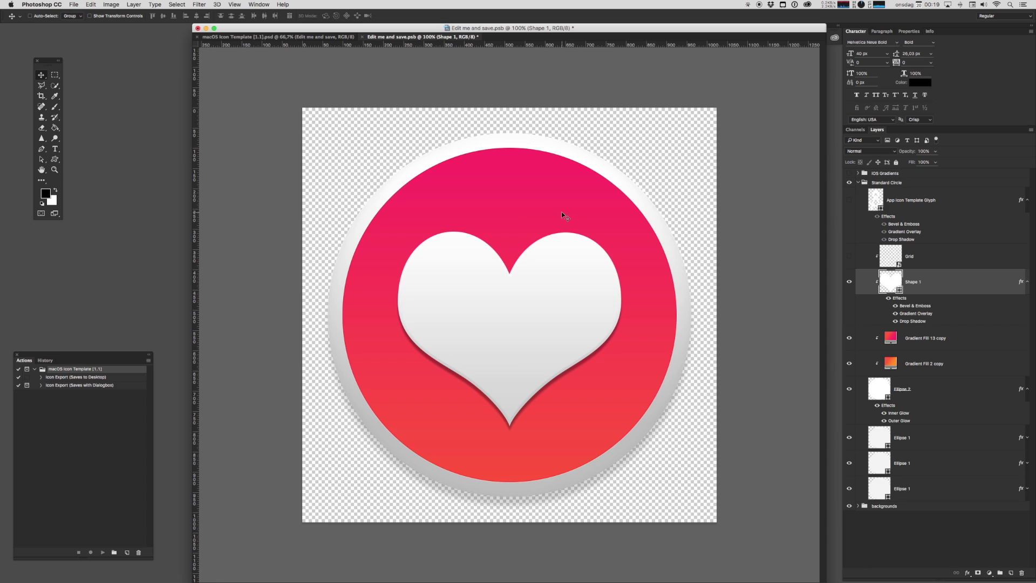
key("super+s")
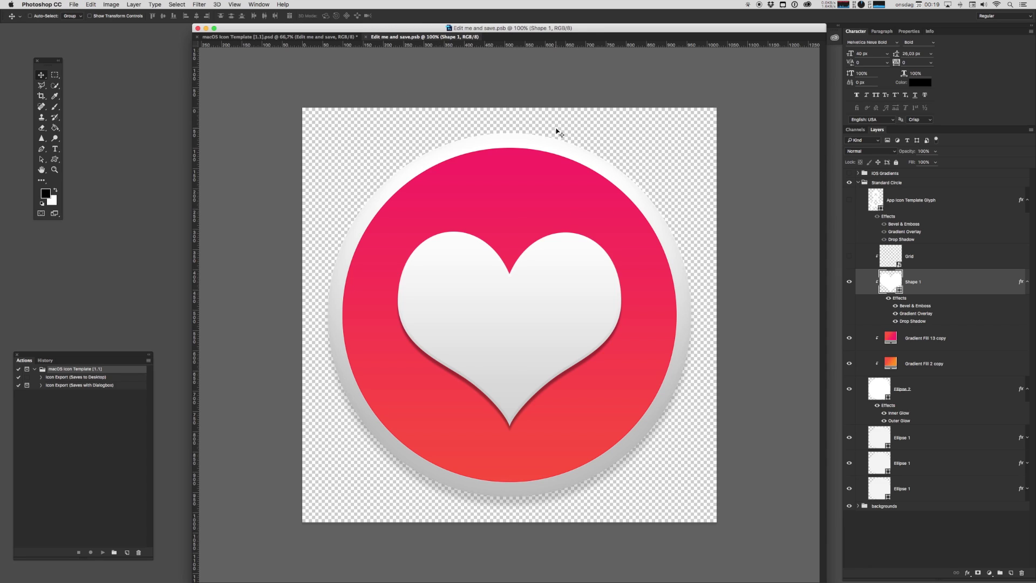
- Close the smart object and check the heart icon in the Dock mockup at 100%, then return to 66.7%
key("super+w")
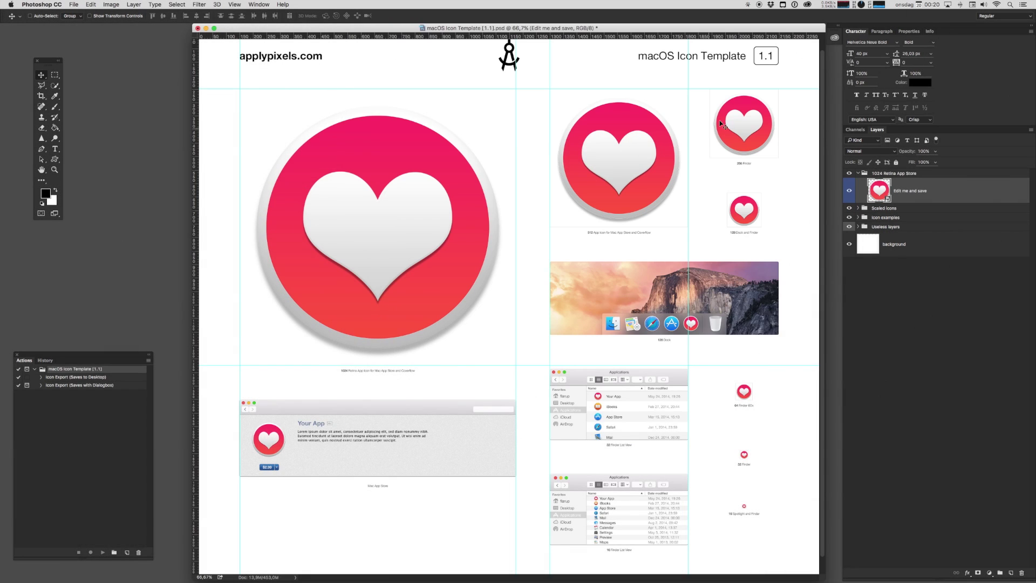
key("super+plus")
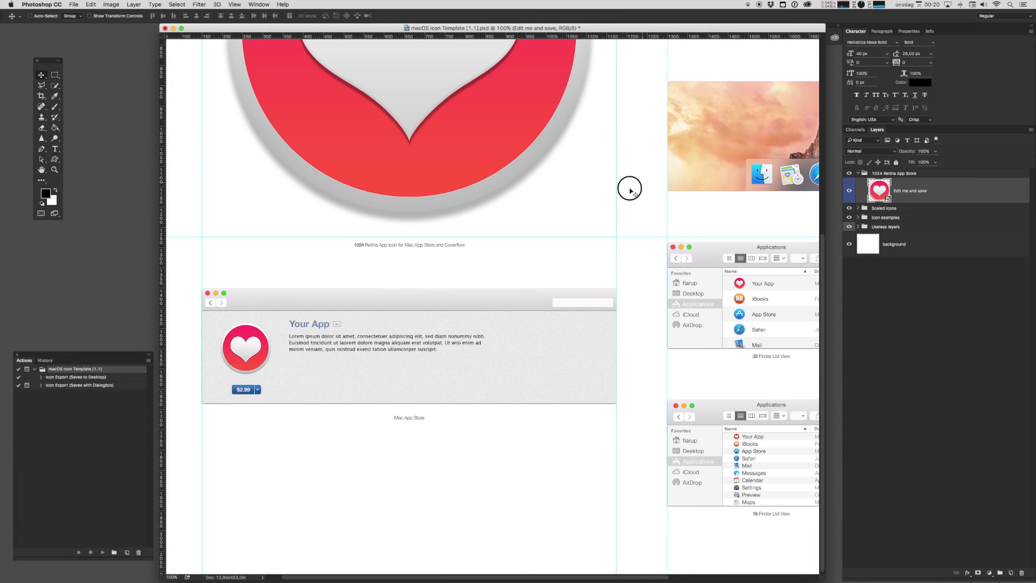
left_click_drag(629, 187, 395, 238)
scroll(458, 251, "down", 1)
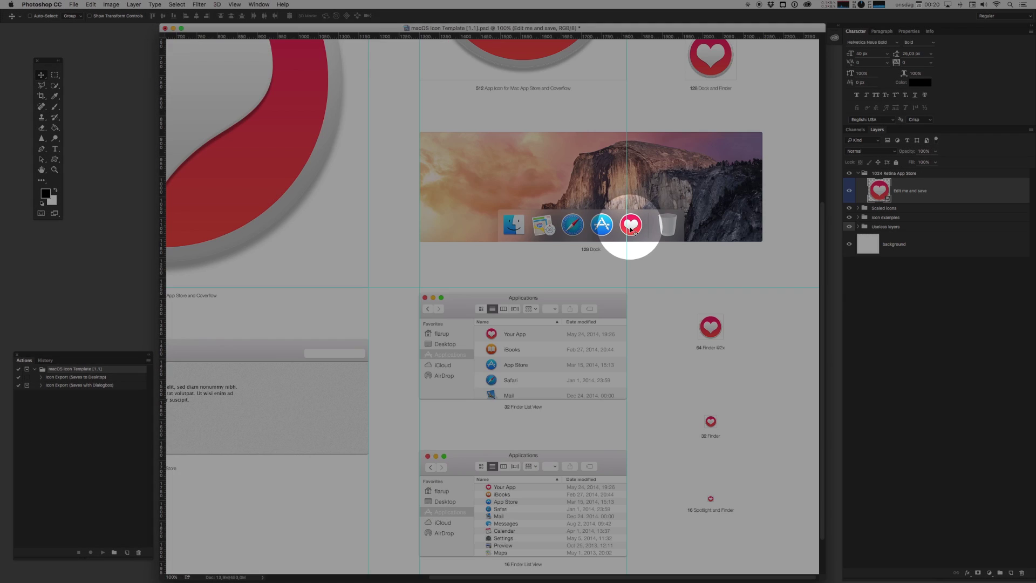
key("super+minus")
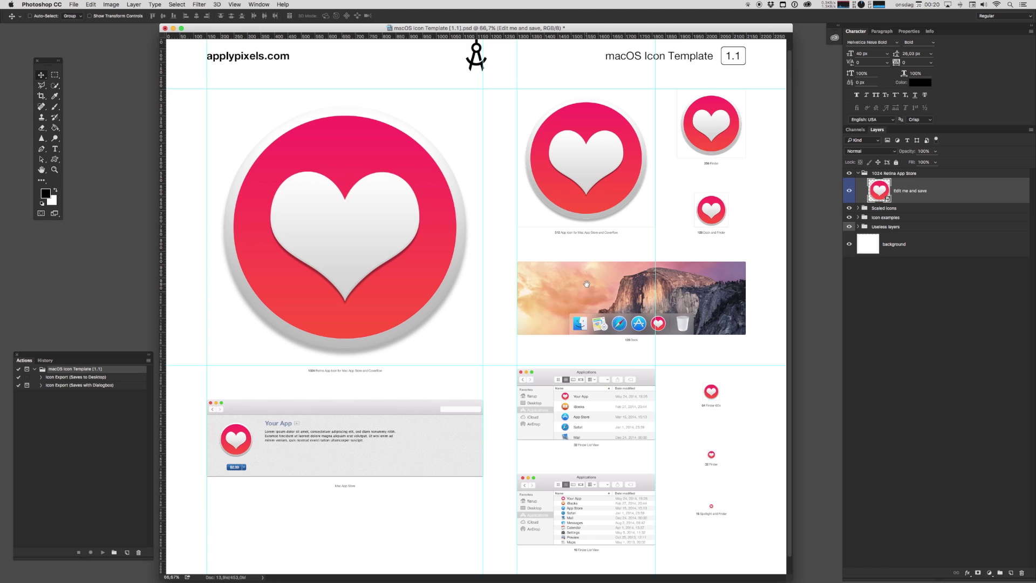
scroll(513, 138, "down", 3)
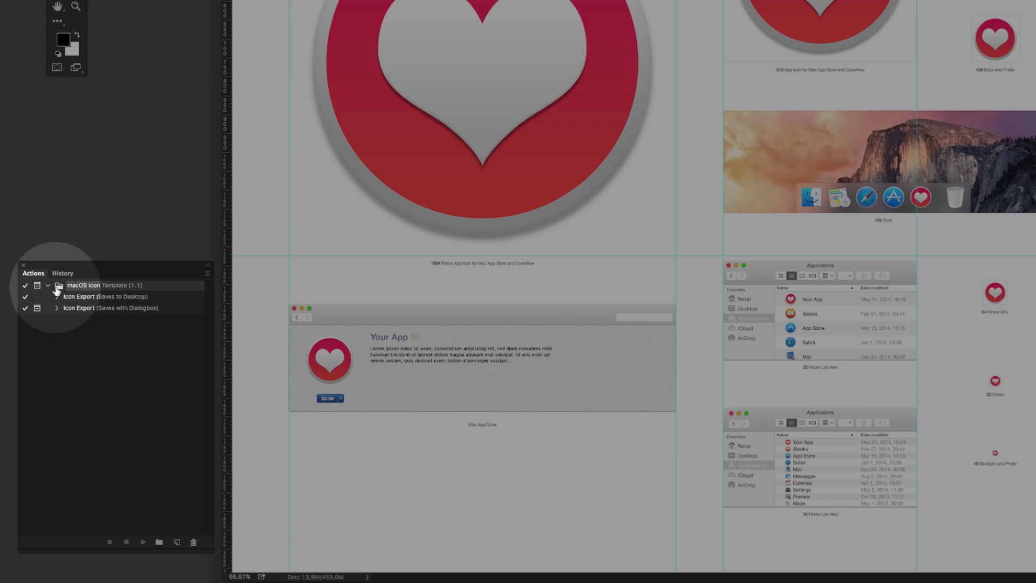
- Run the Icon Export (Saves to Desktop) action to save the heart icon PNGs to the desktop
left_click(89, 296)
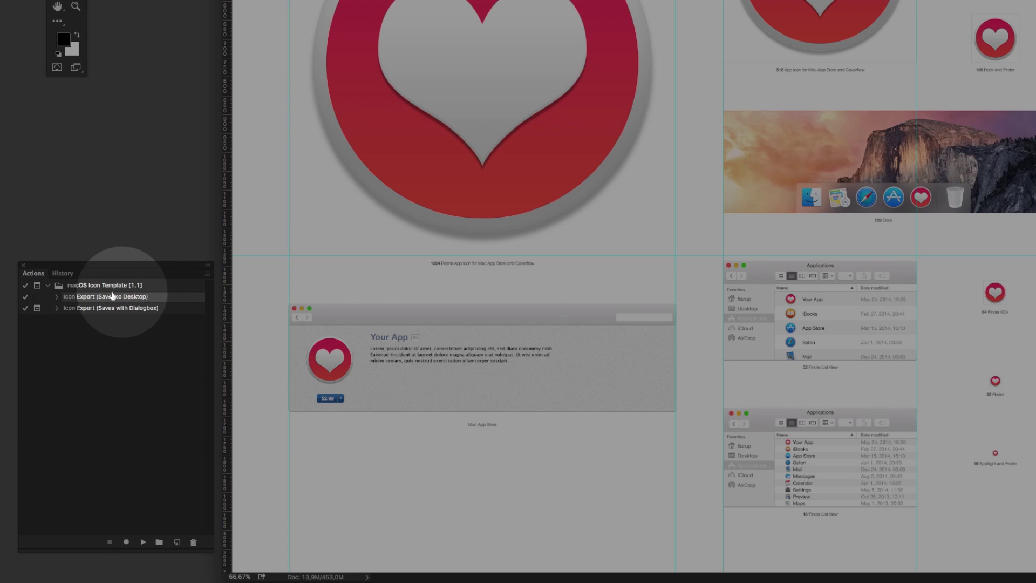
left_click(95, 308)
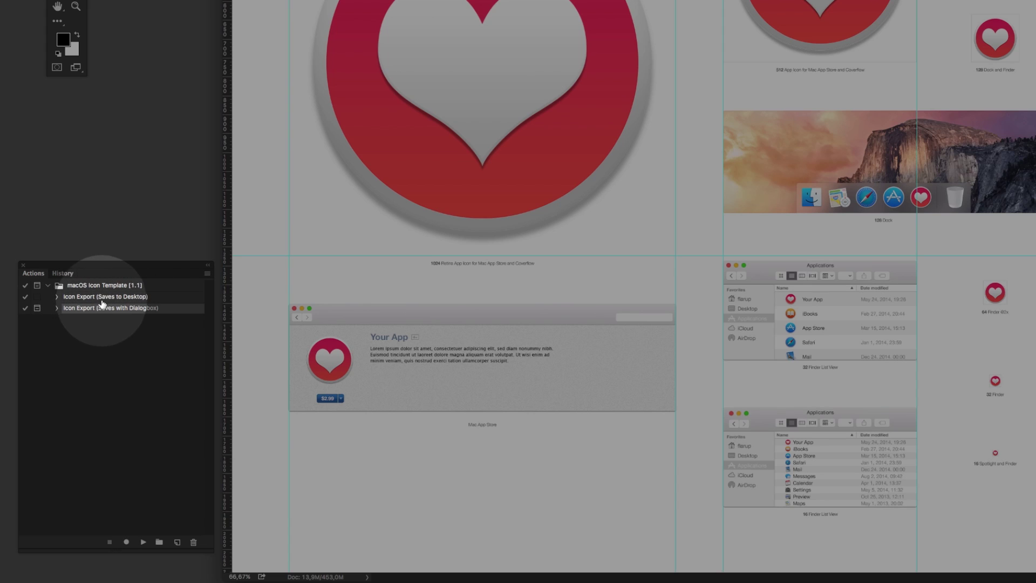
left_click(102, 300)
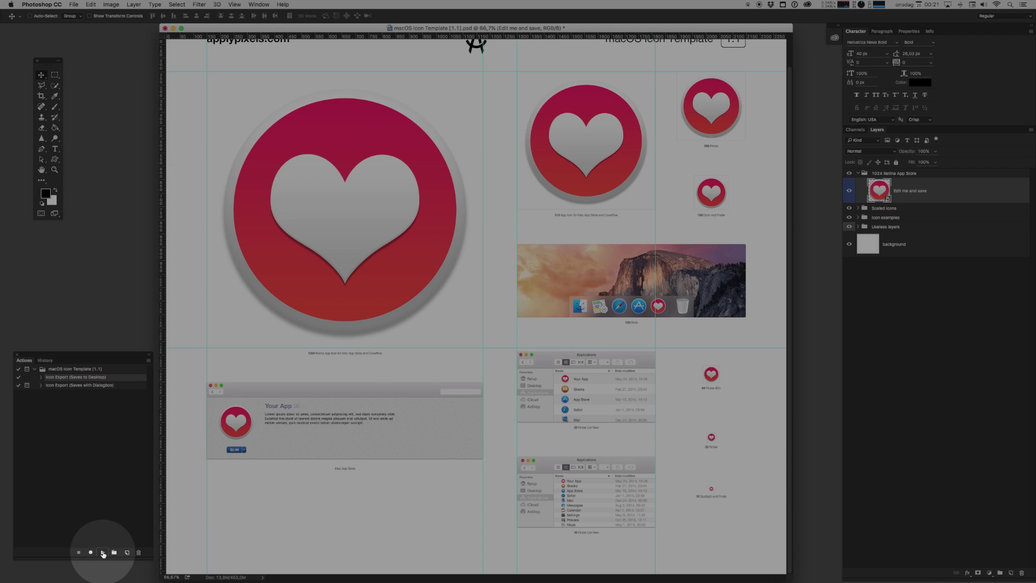
left_click(143, 541)
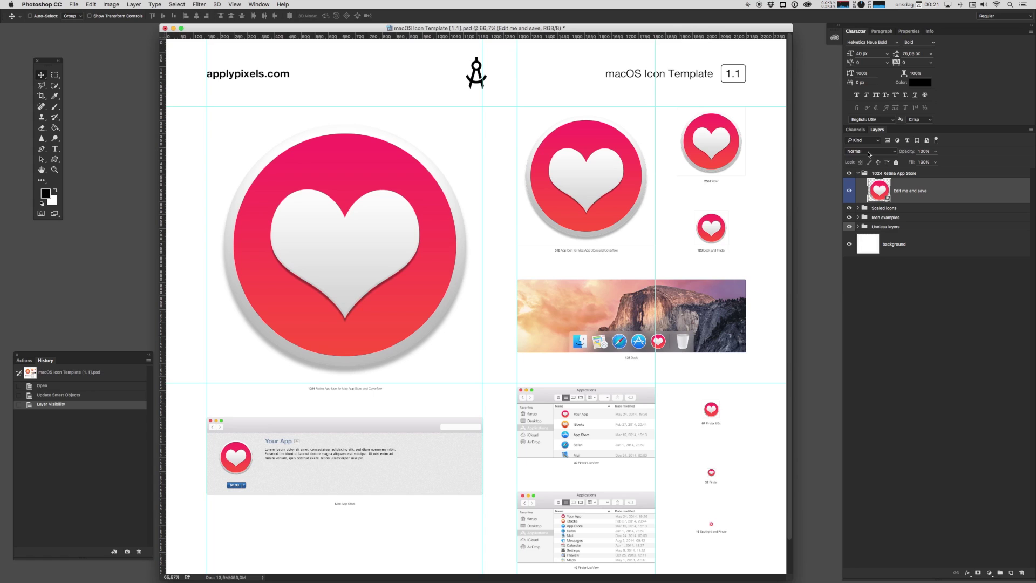
left_click(813, 144)
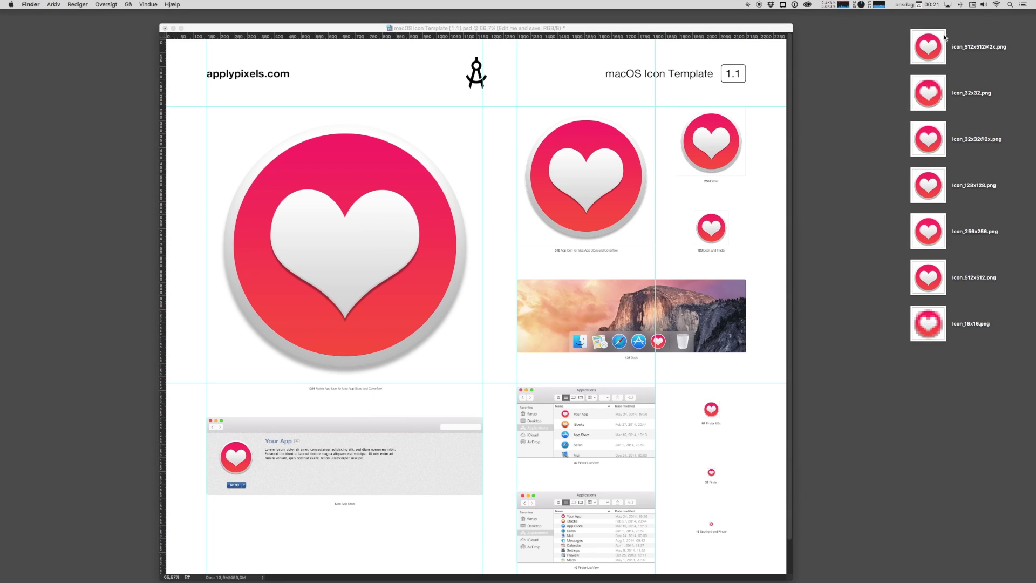
left_click(933, 50)
key("space")
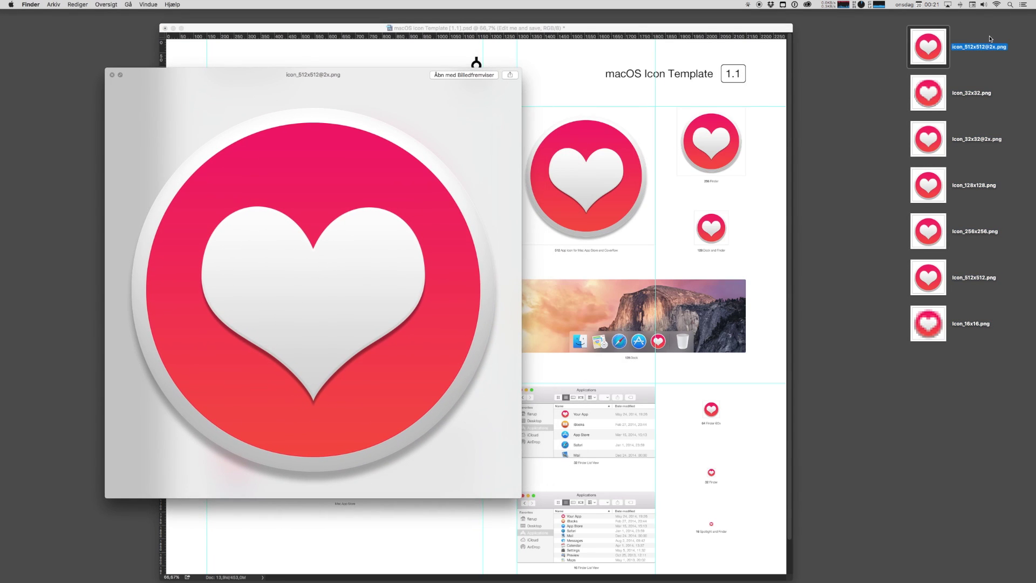
key("Down")
key("Down")
key("Down")
key("Down")
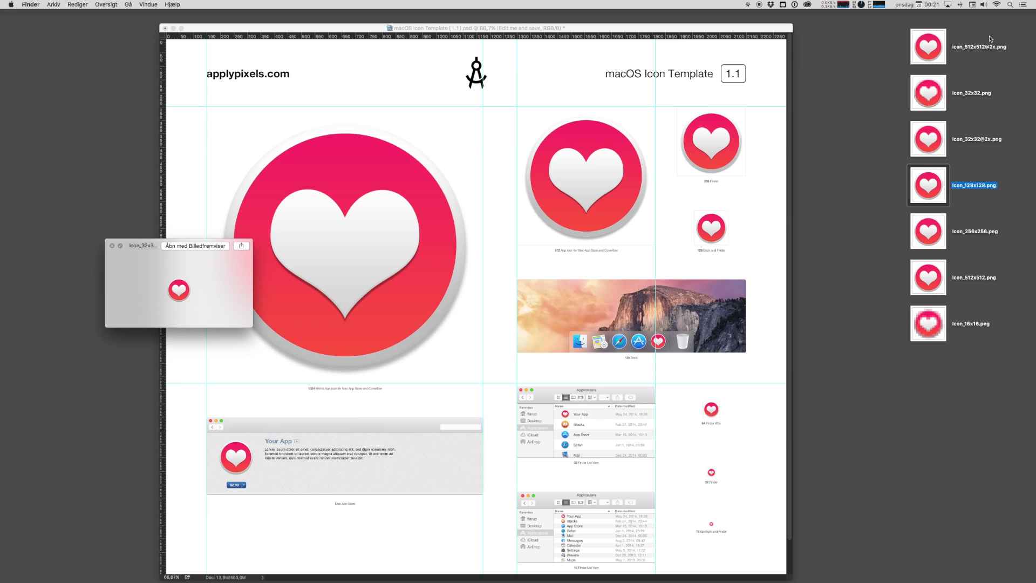
key("Down")
key("Down")
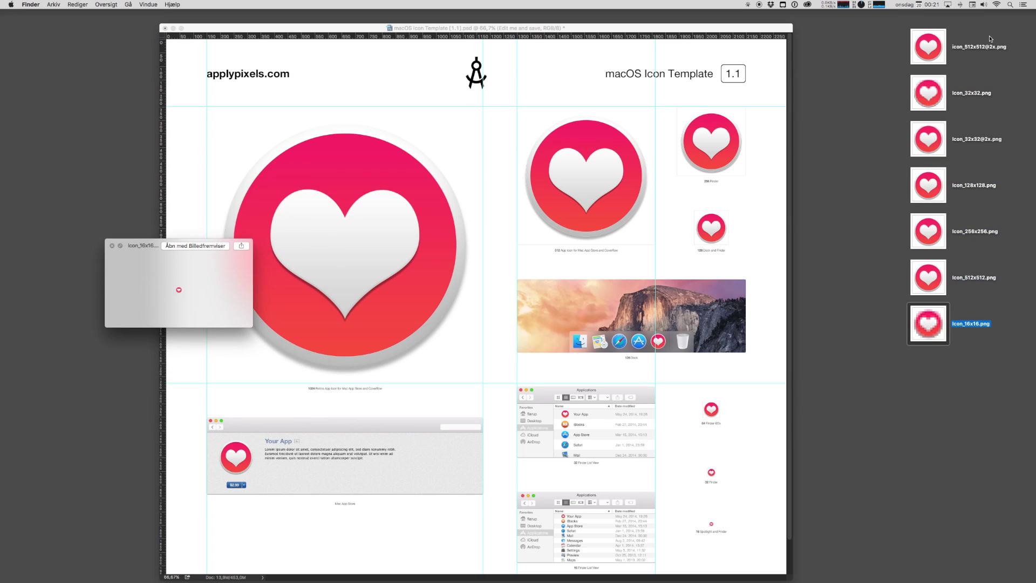
key("Up")
key("Up")
left_click(334, 228)
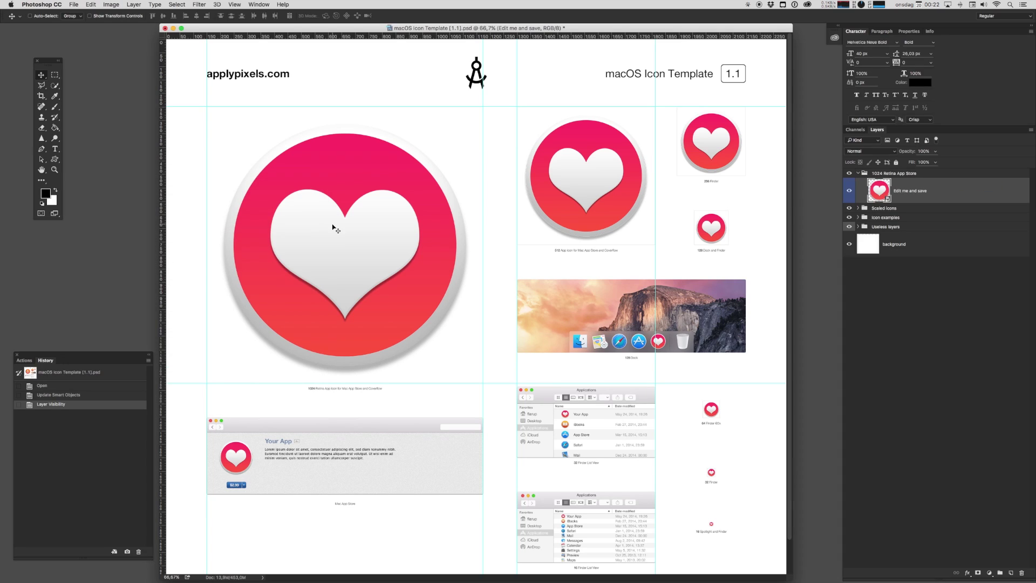